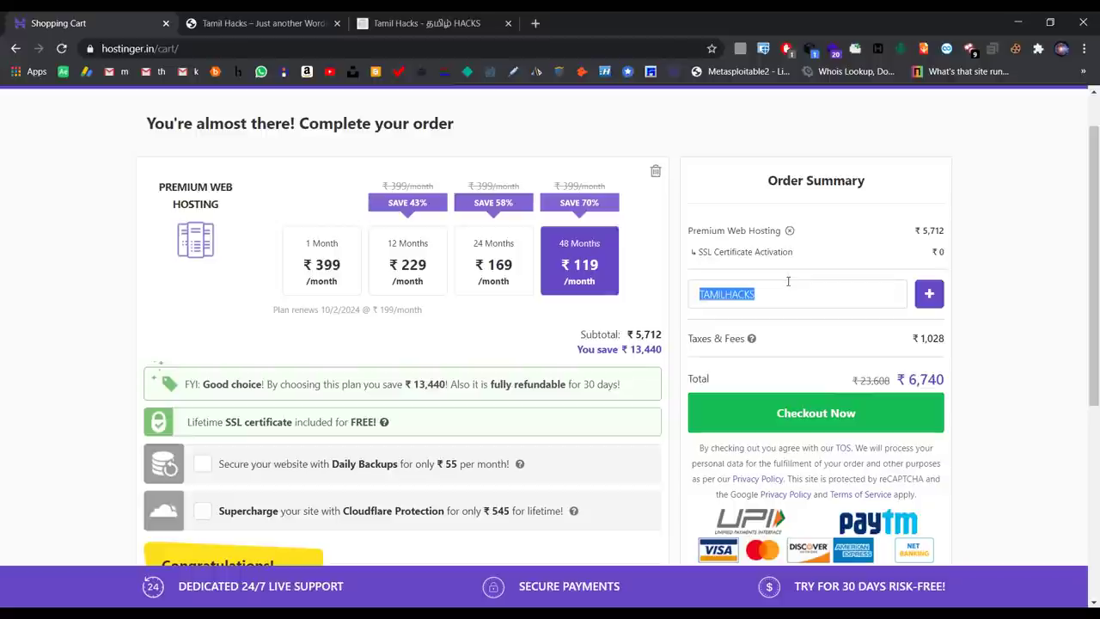
left_click(789, 285)
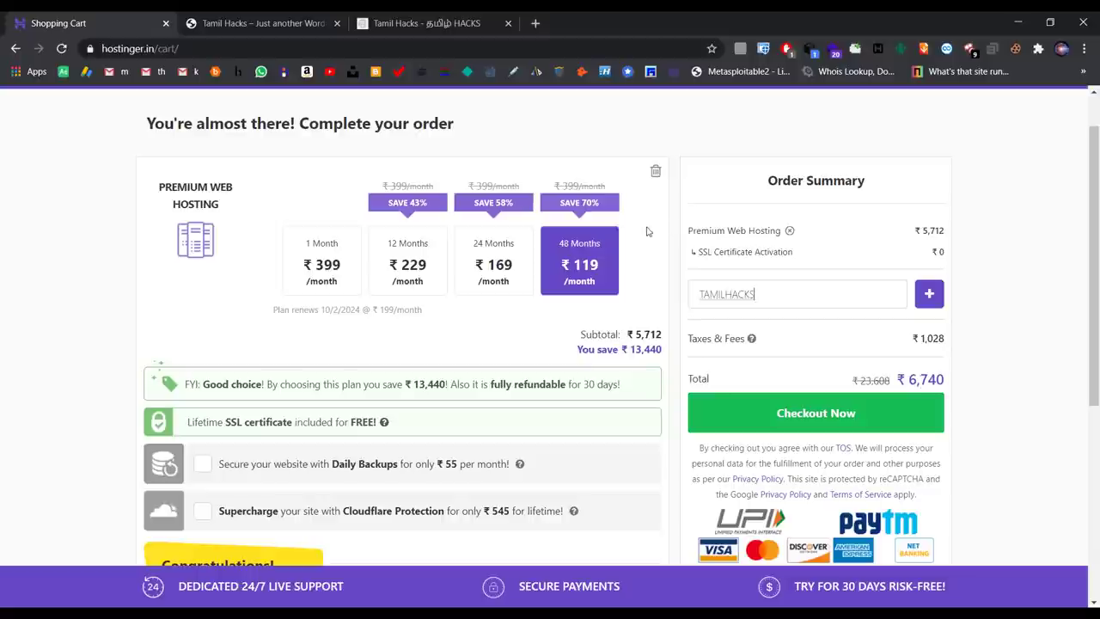
scroll(24, 371, "down", 3)
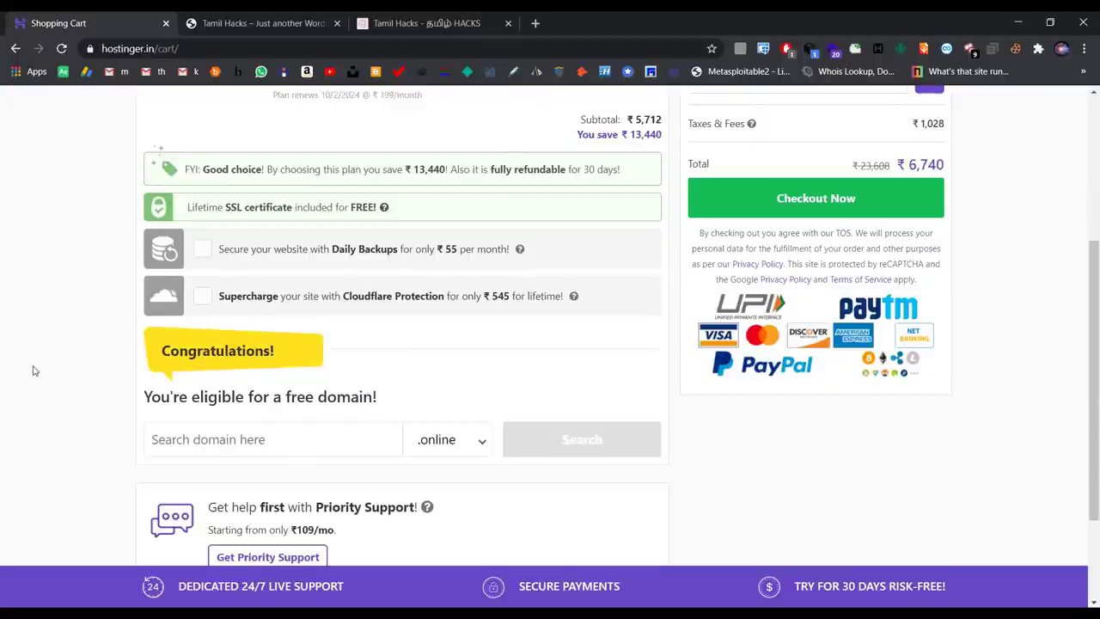
scroll(62, 336, "down", 2)
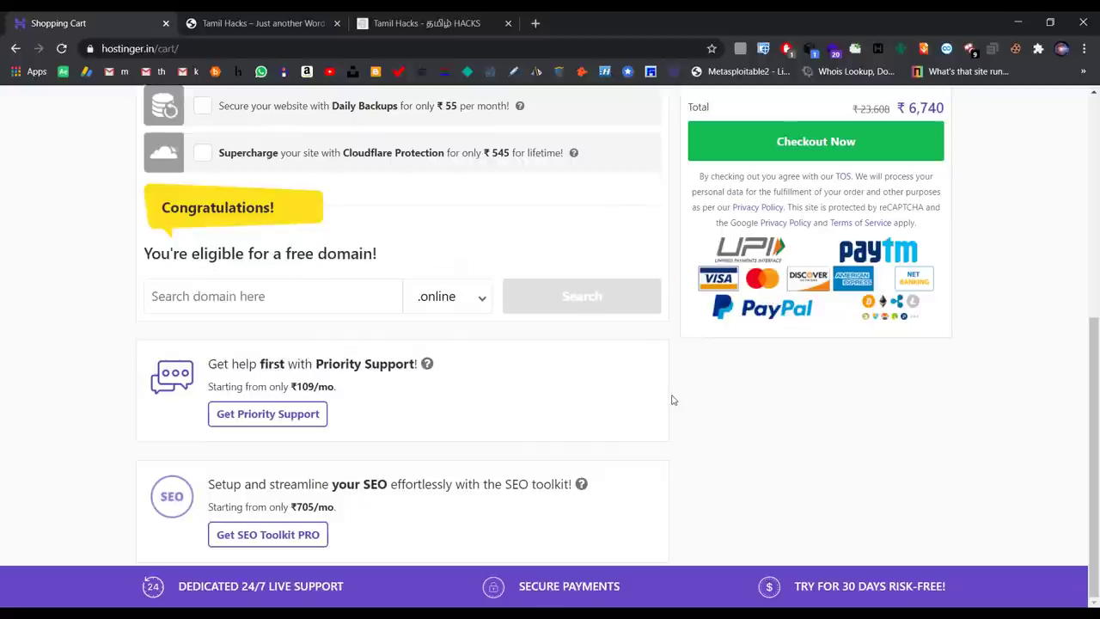
scroll(671, 398, "up", 5)
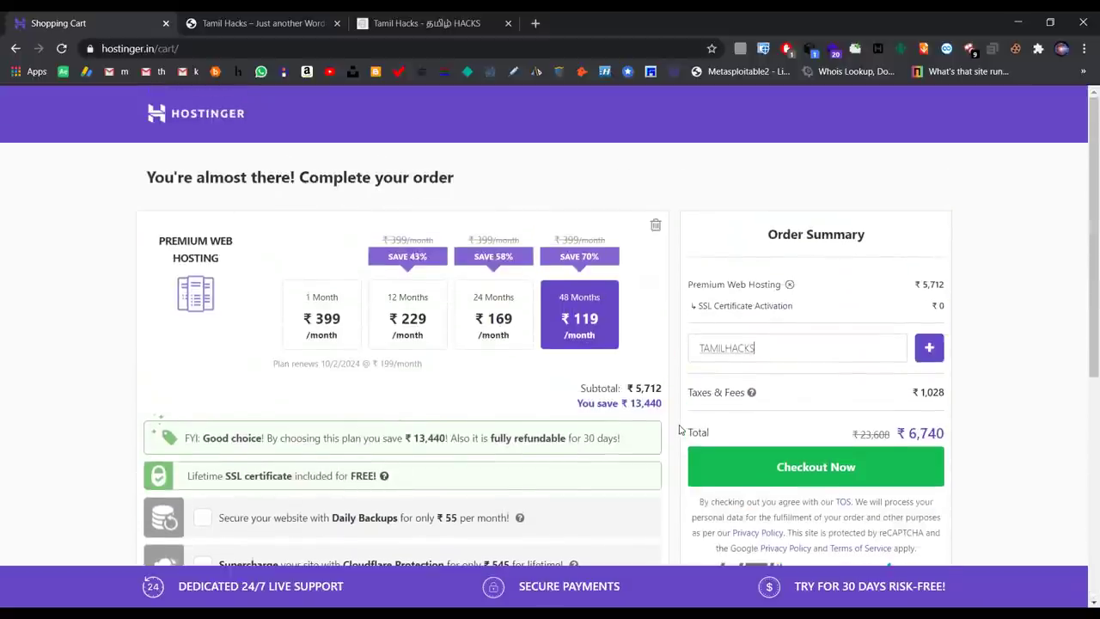
scroll(681, 429, "down", 3)
Step: Bring up the hPanel Home dashboard showing the tamilhacks.com hosting plan and domain cards
scroll(760, 486, "down", 2)
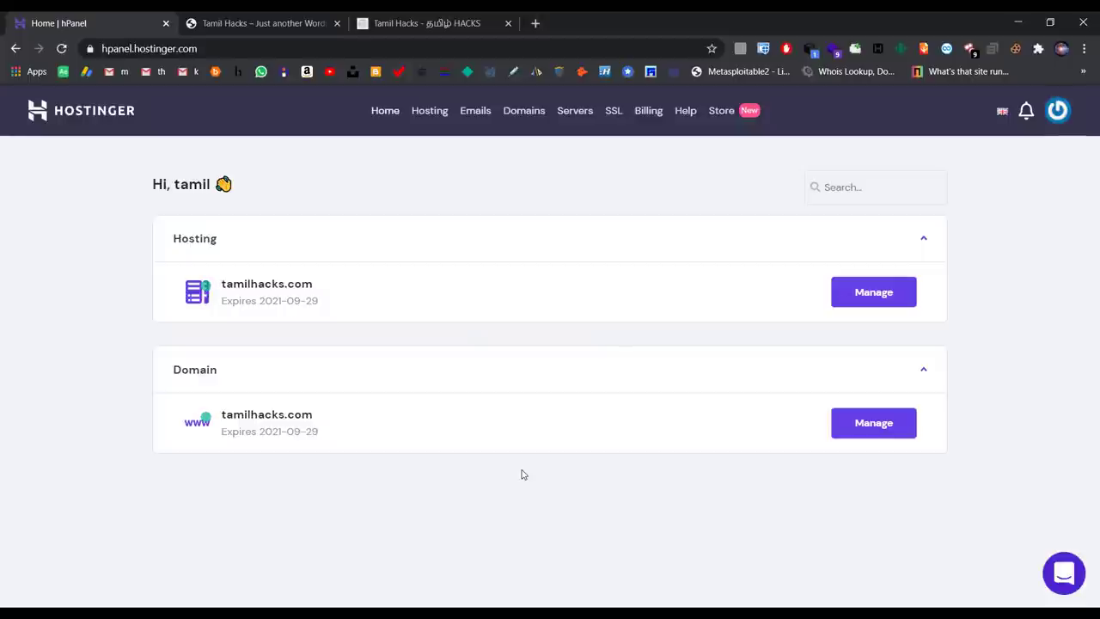
left_click(321, 421)
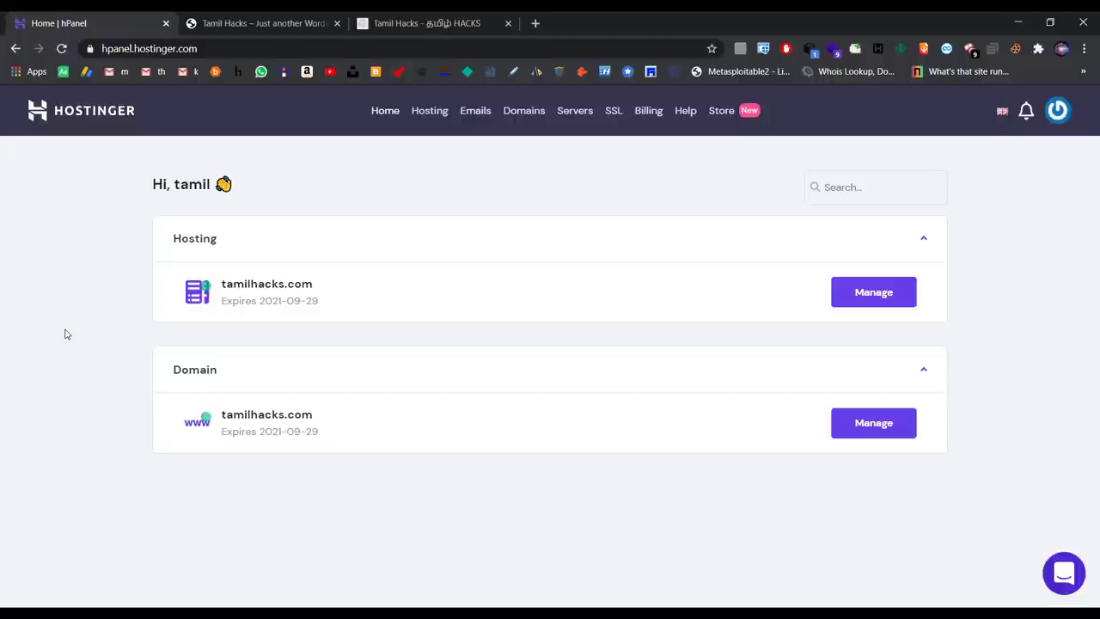
left_click(856, 424)
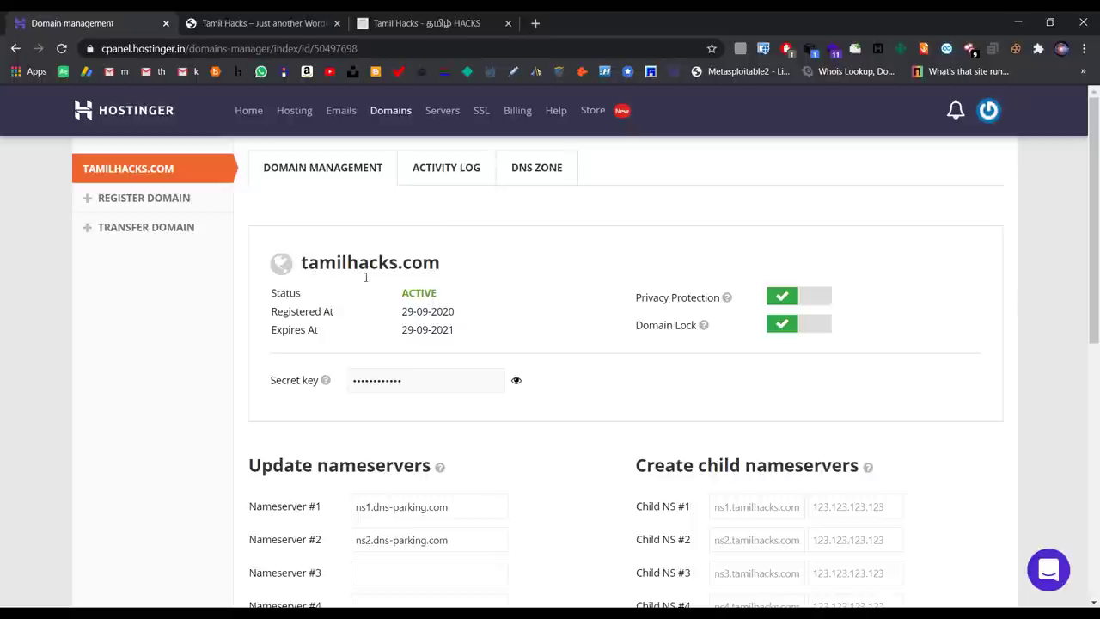
left_click(245, 114)
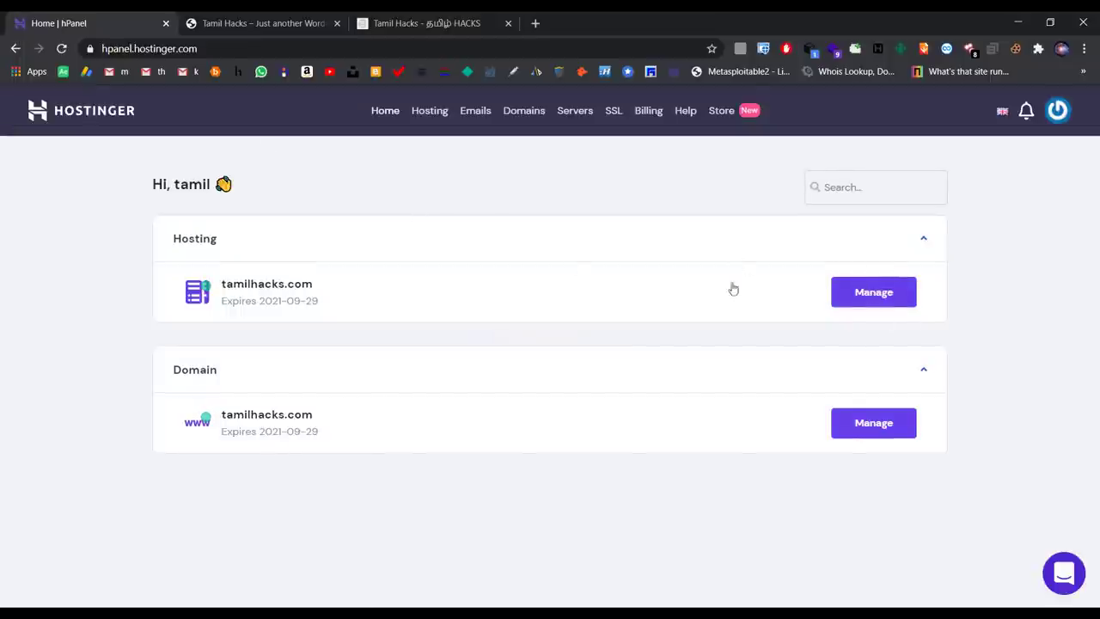
Step: Manage the tamilhacks.com hosting plan and locate Auto Installer in the Website section
left_click(860, 299)
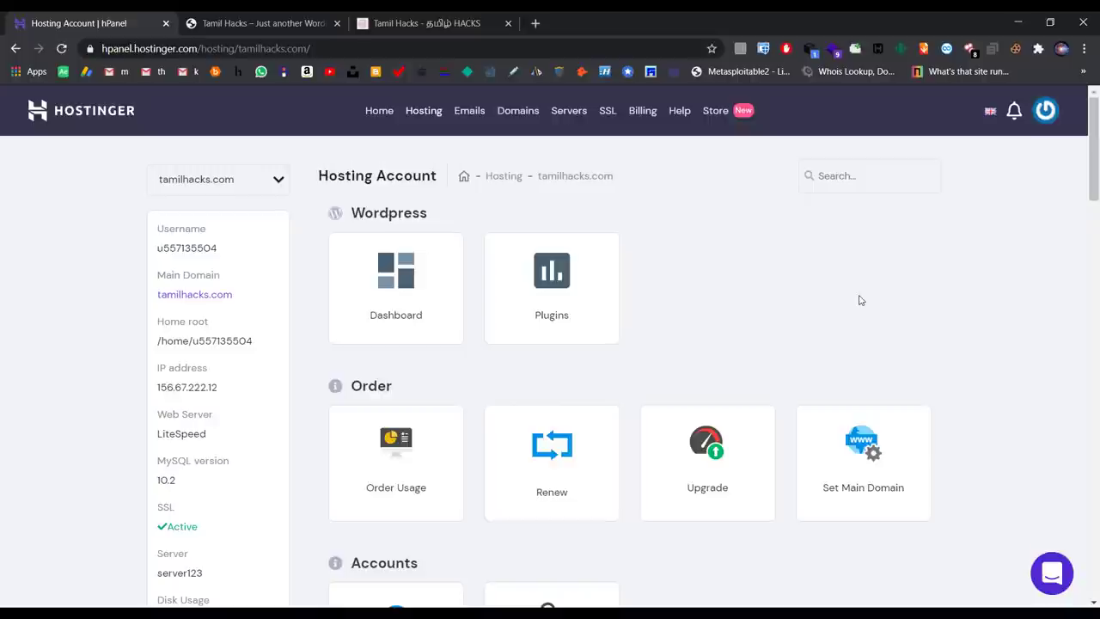
scroll(851, 305, "down", 2)
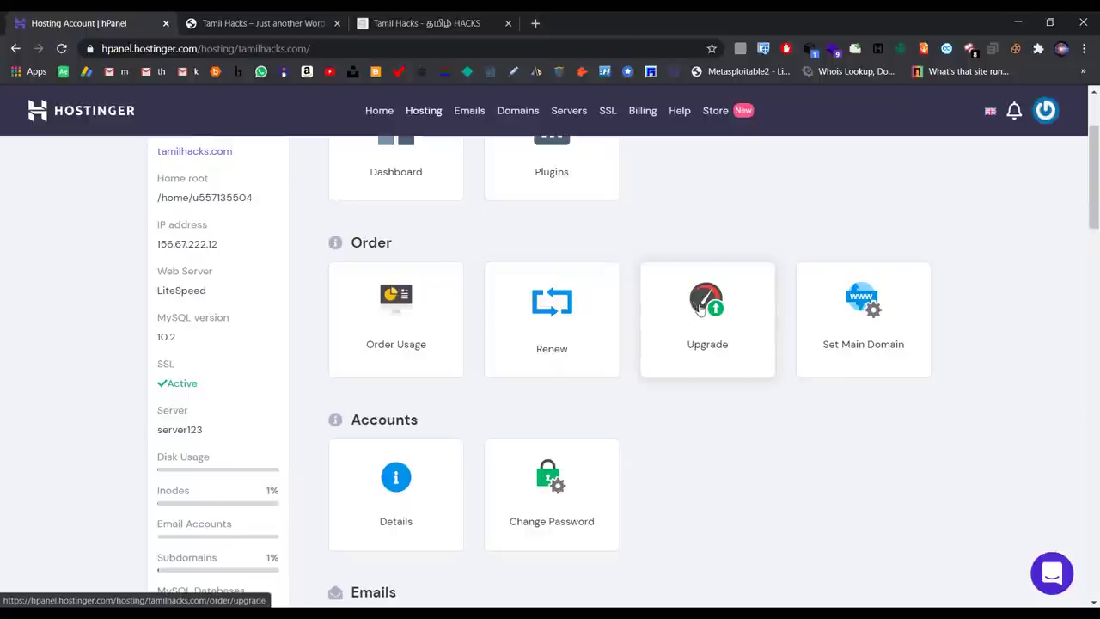
scroll(730, 340, "down", 4)
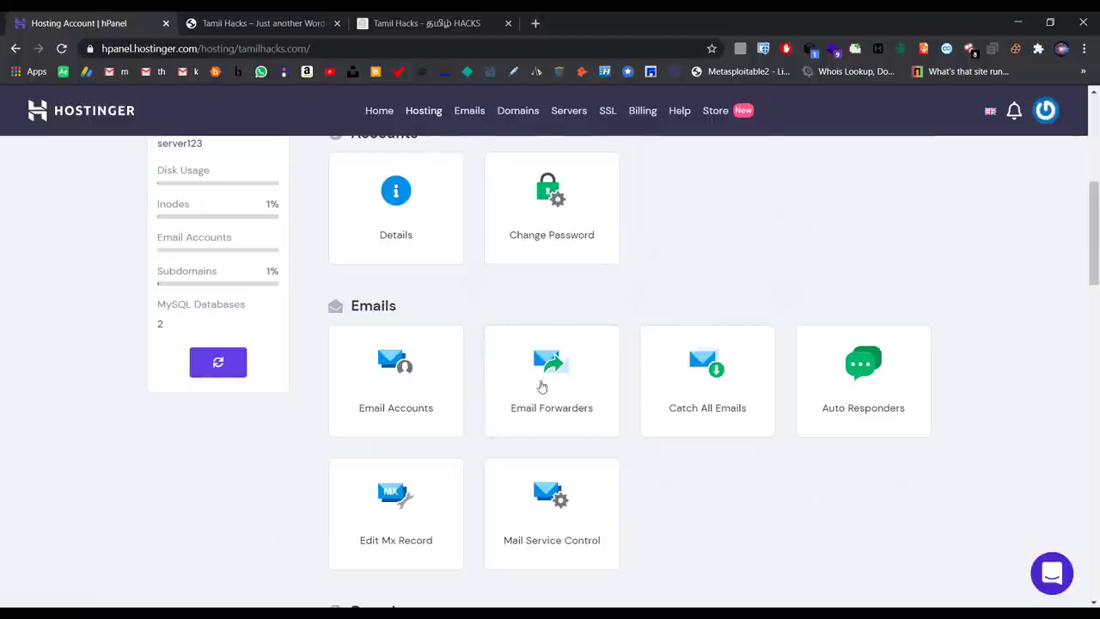
scroll(560, 382, "down", 1)
scroll(560, 383, "down", 4)
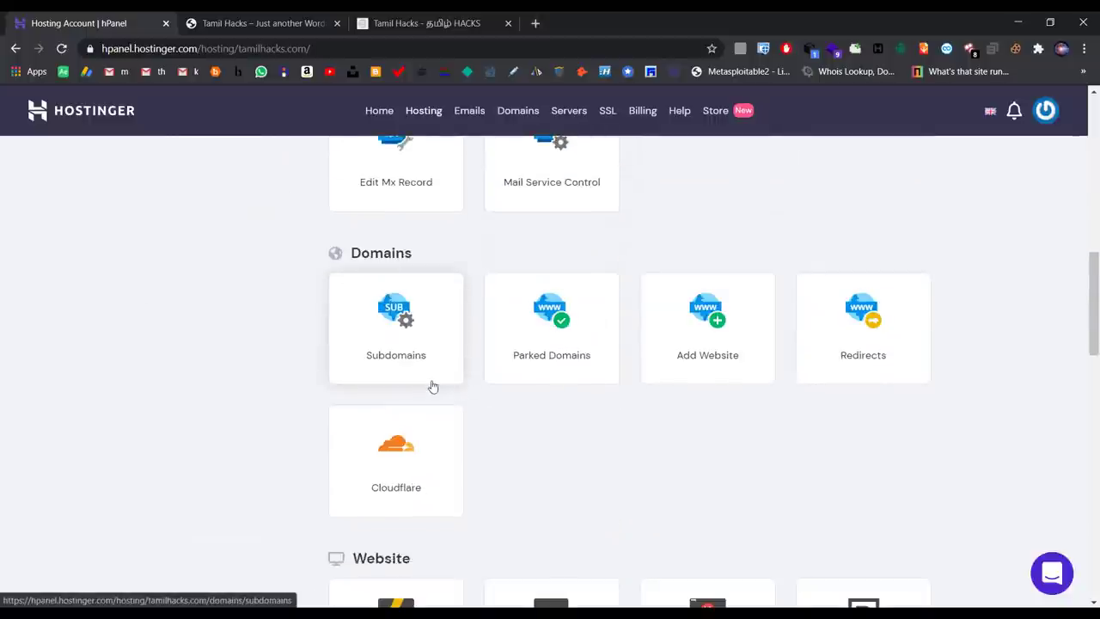
scroll(519, 427, "down", 4)
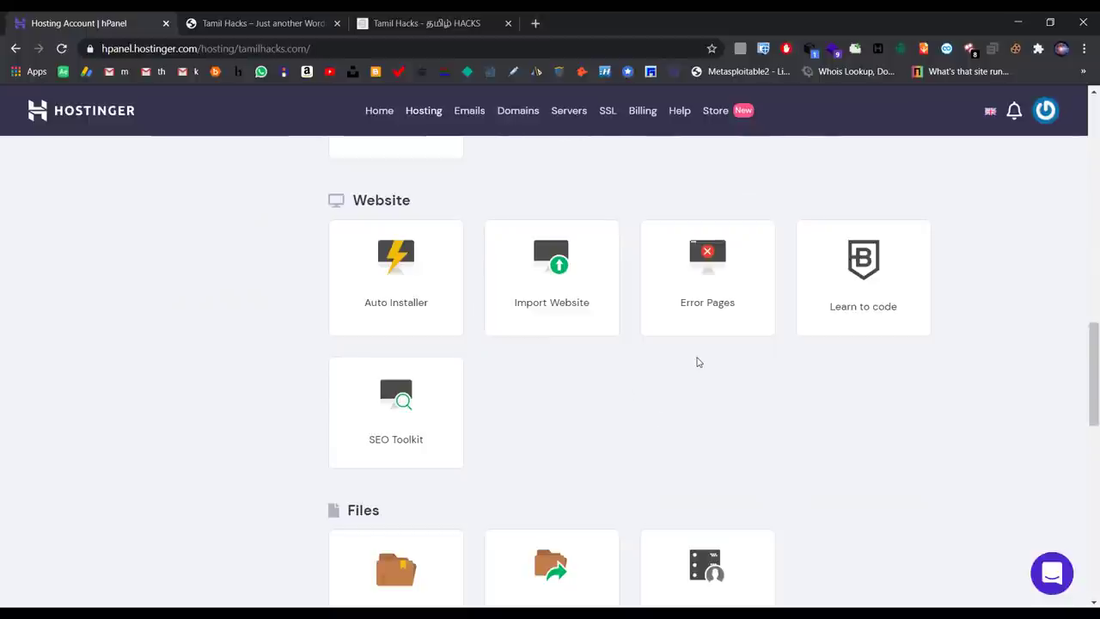
scroll(696, 365, "down", 8)
scroll(699, 363, "up", 3)
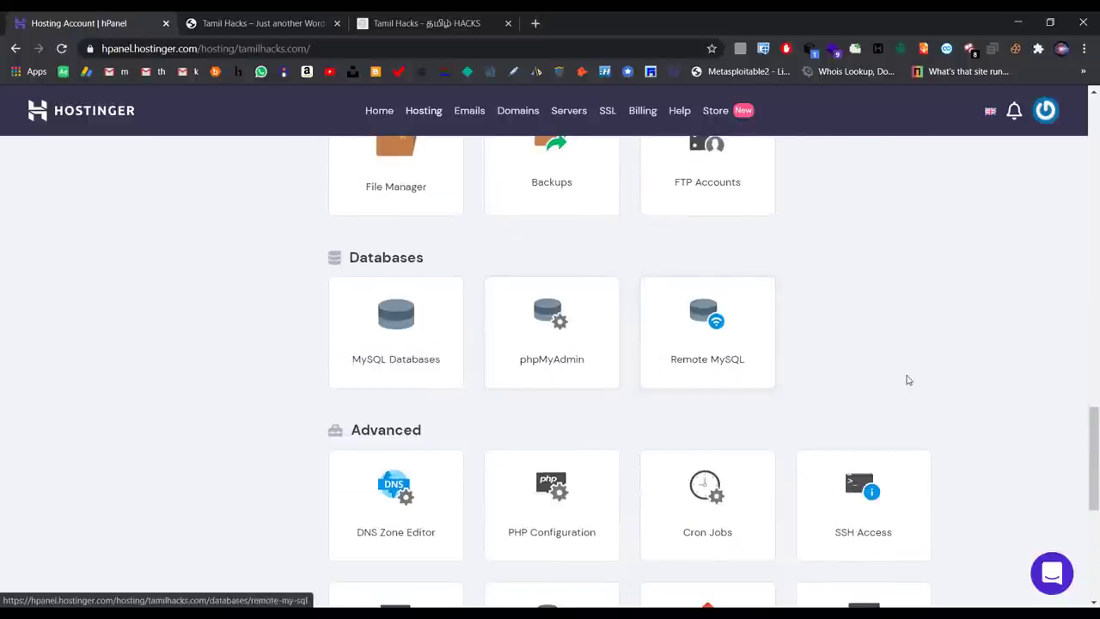
scroll(912, 381, "down", 5)
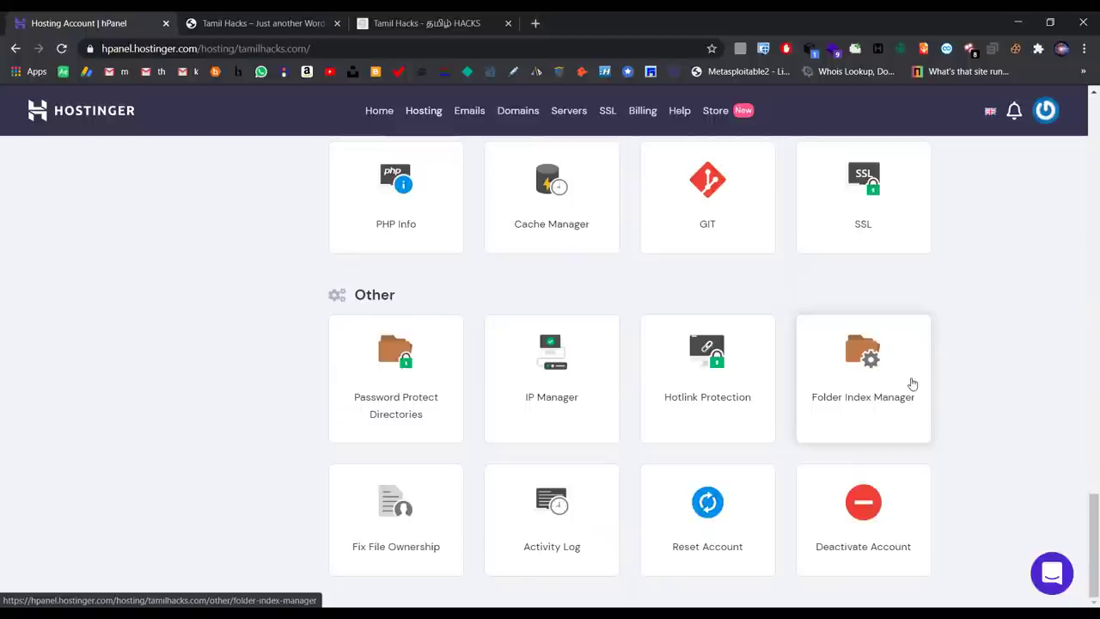
scroll(972, 476, "up", 5)
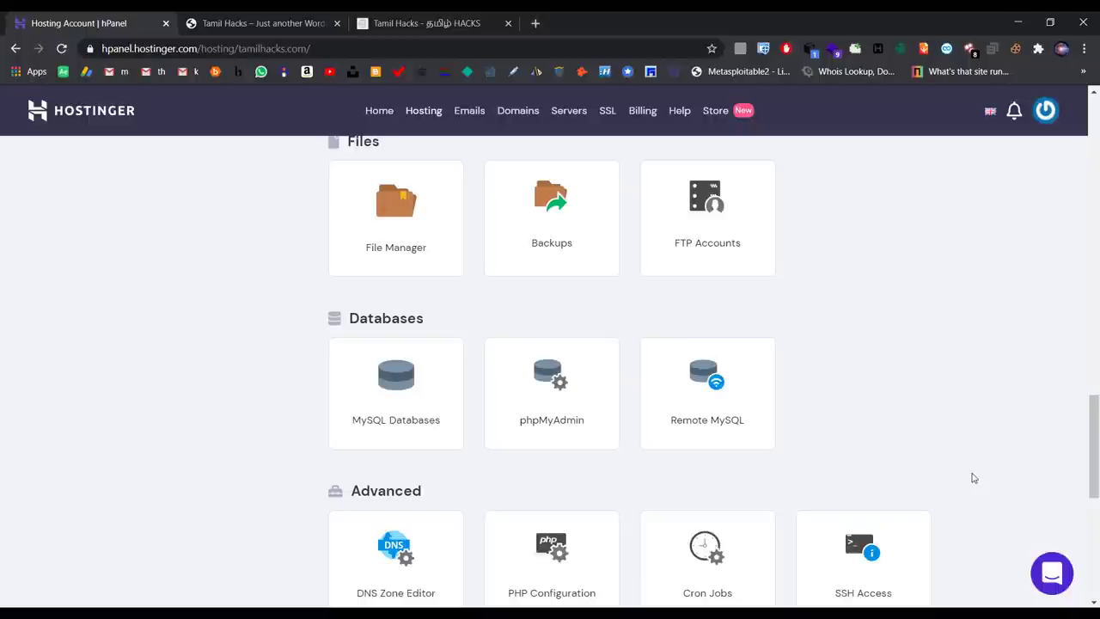
scroll(902, 457, "up", 8)
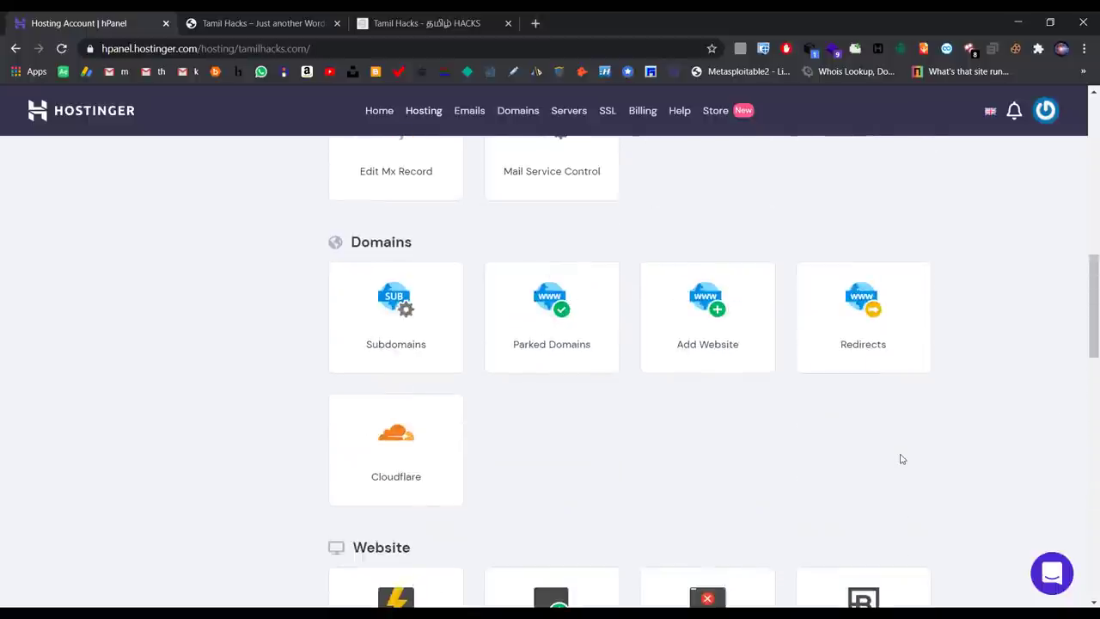
scroll(905, 456, "up", 10)
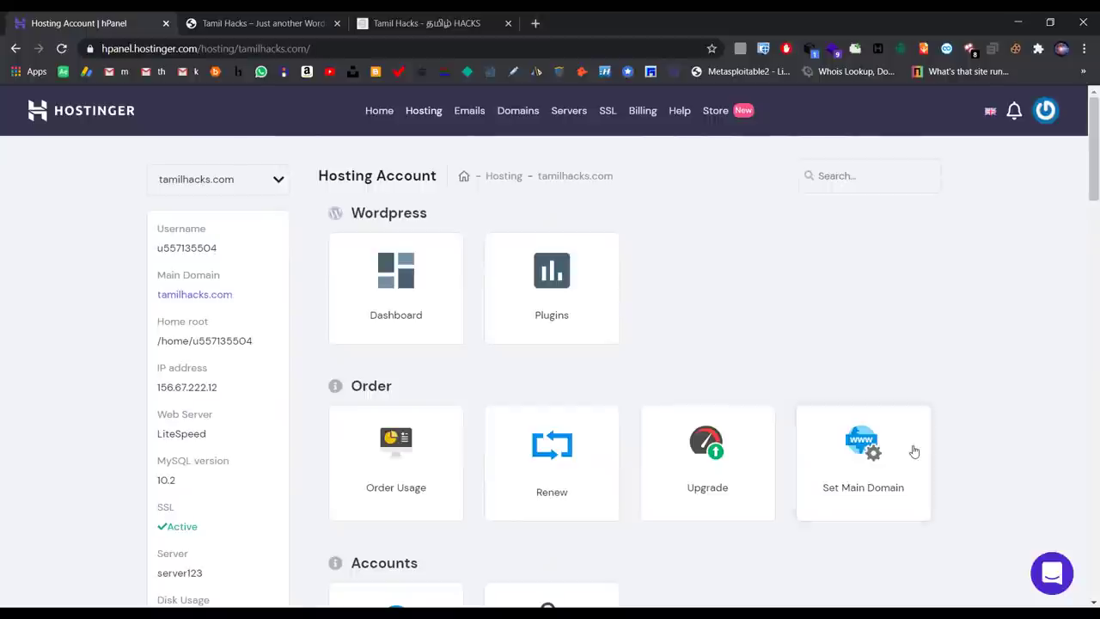
scroll(749, 344, "down", 8)
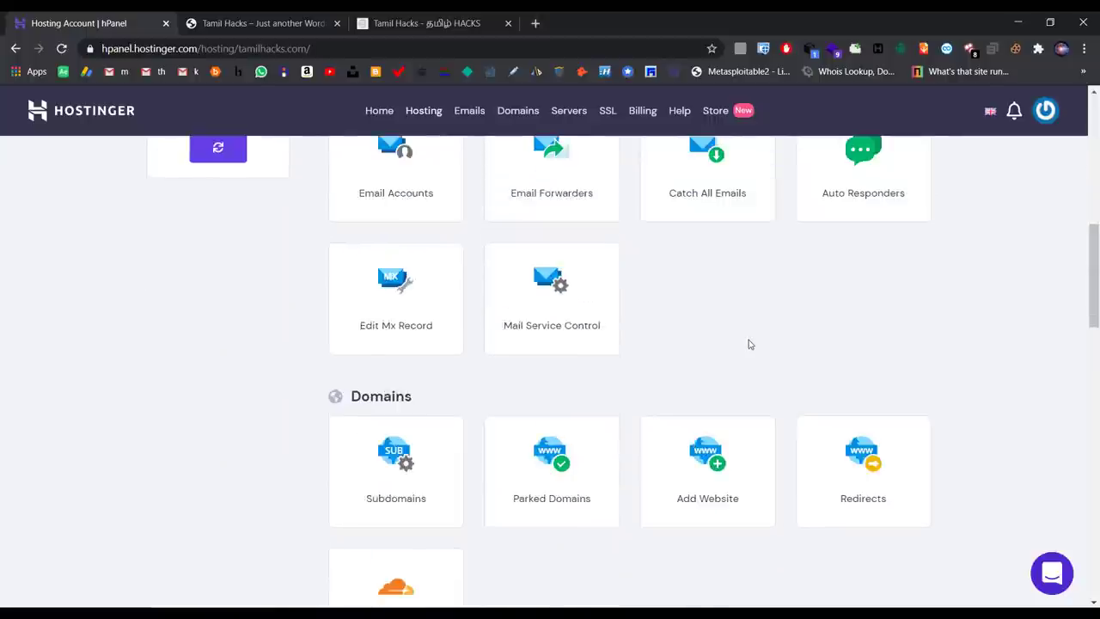
scroll(749, 344, "down", 4)
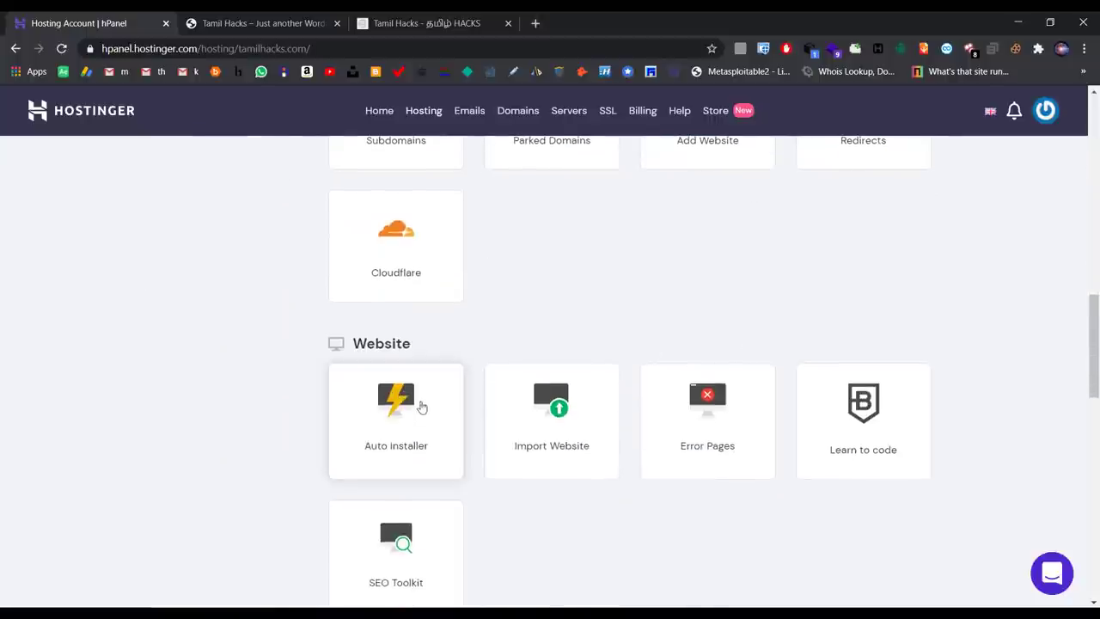
left_click(411, 419)
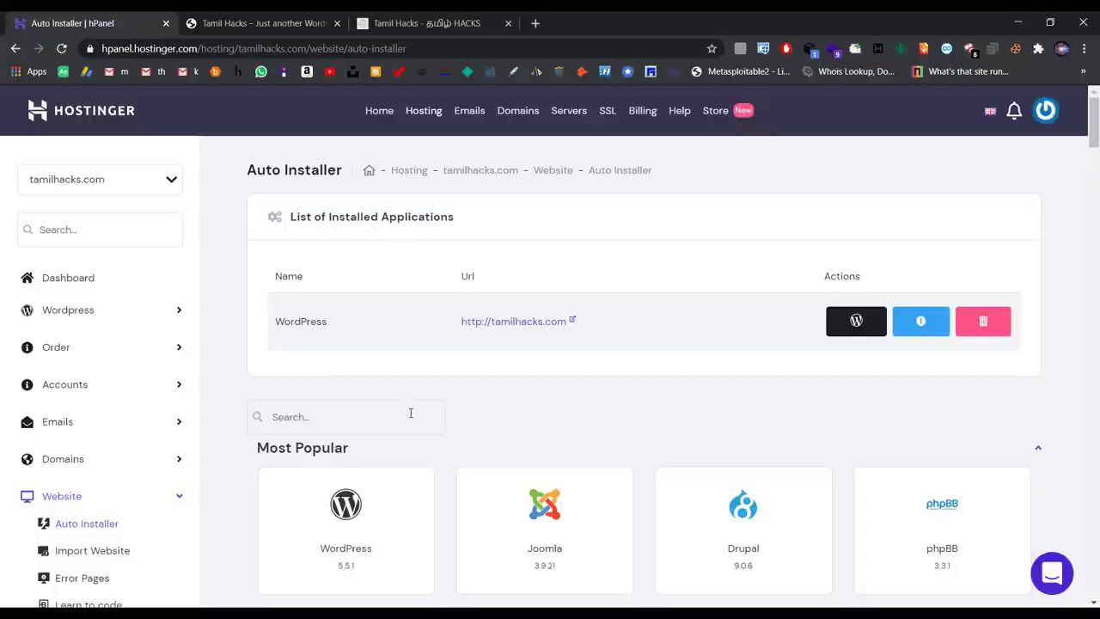
scroll(410, 413, "down", 2)
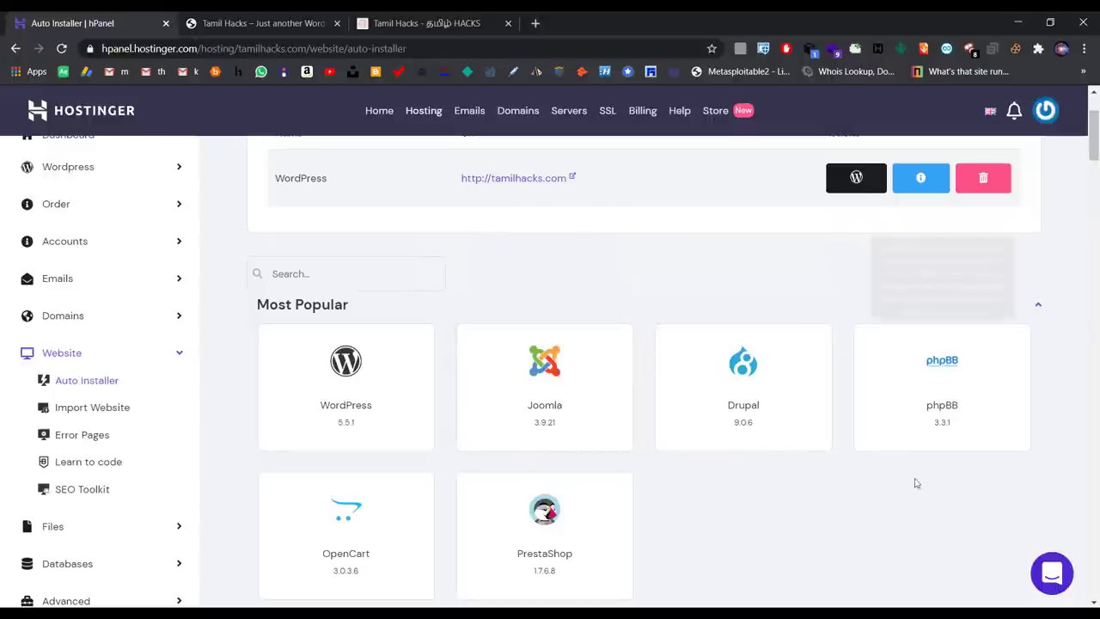
scroll(756, 439, "down", 4)
scroll(764, 410, "up", 3)
scroll(769, 404, "up", 1)
scroll(722, 441, "down", 5)
scroll(720, 441, "down", 5)
scroll(720, 435, "up", 11)
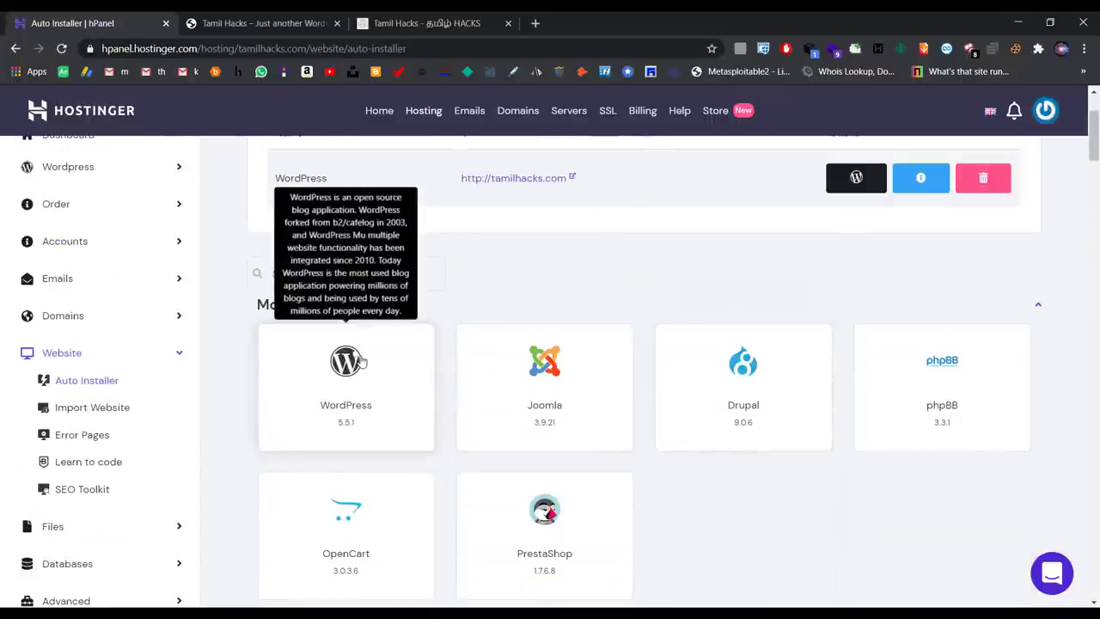
left_click(361, 362)
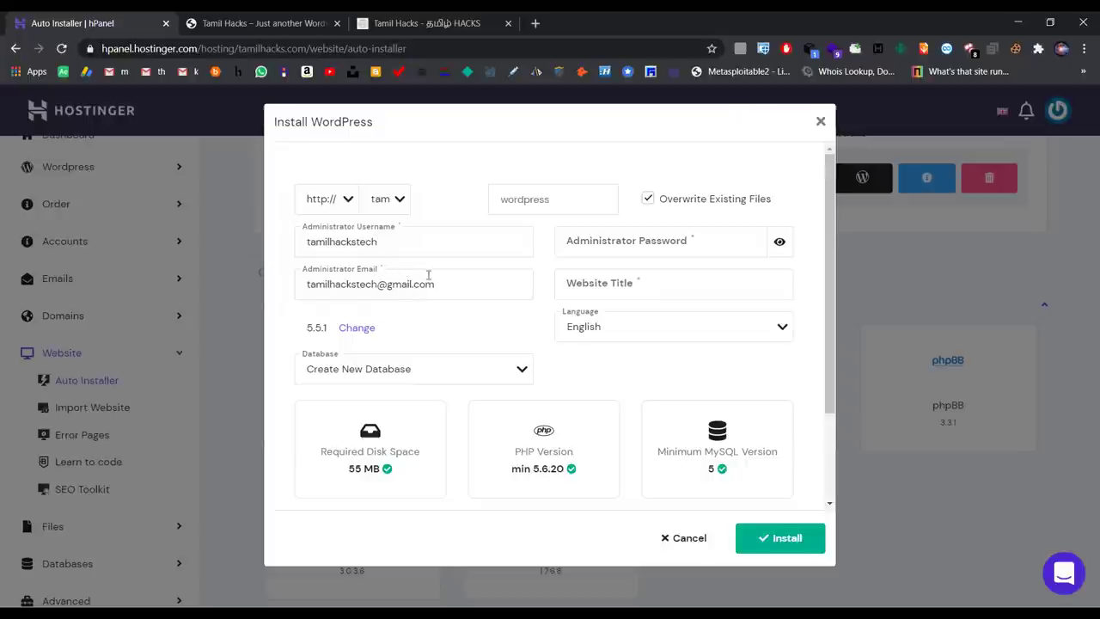
left_click(381, 288)
type("45")
left_click(401, 243)
type("45")
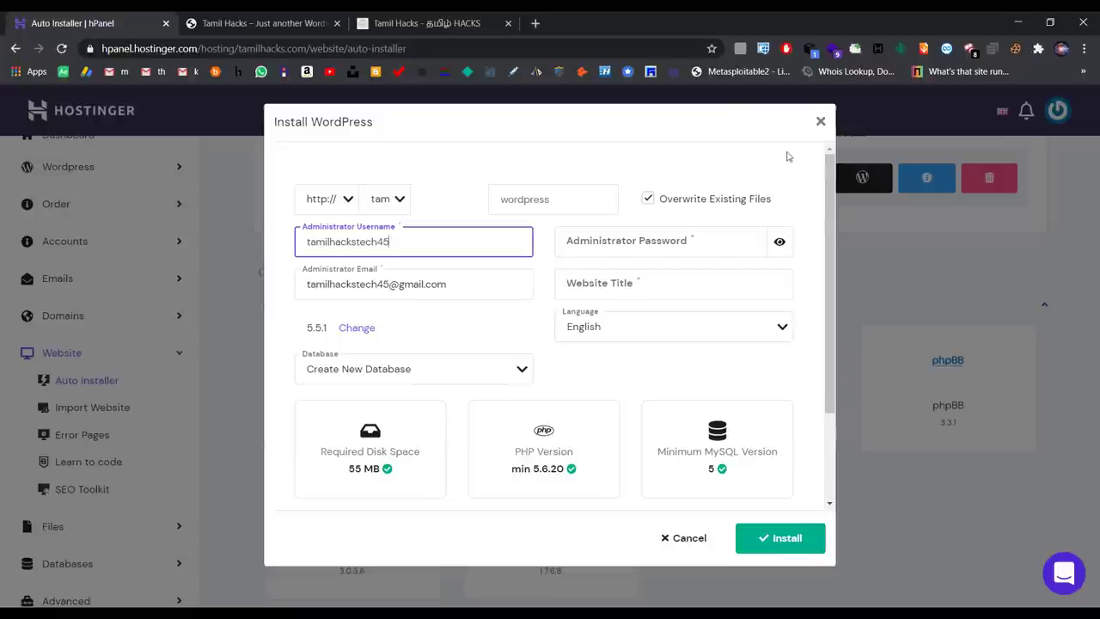
left_click(821, 121)
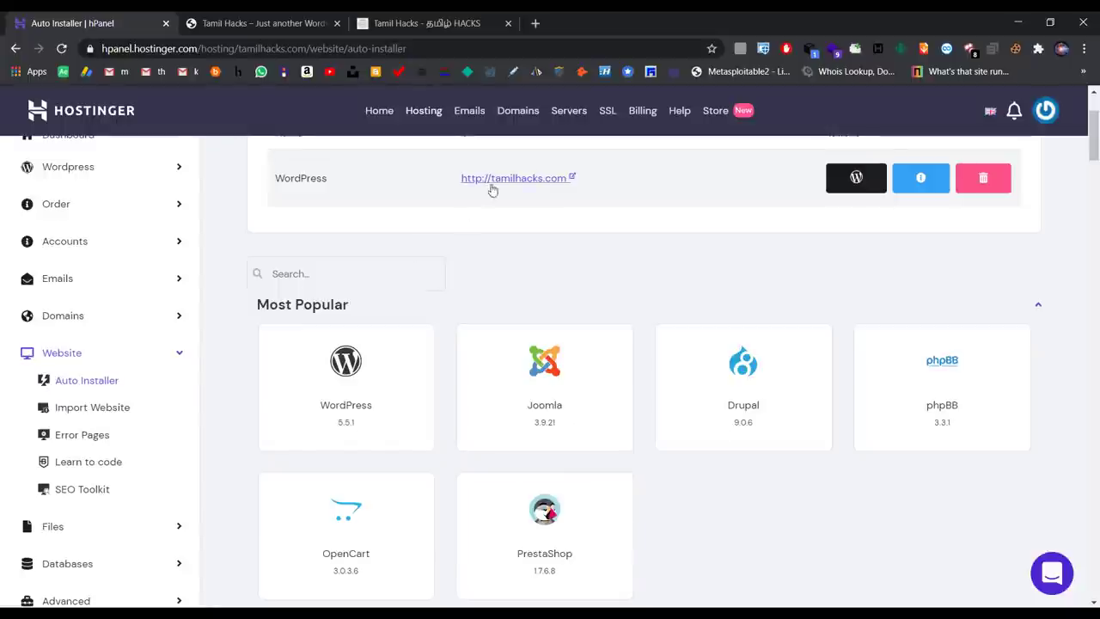
scroll(480, 261, "up", 2)
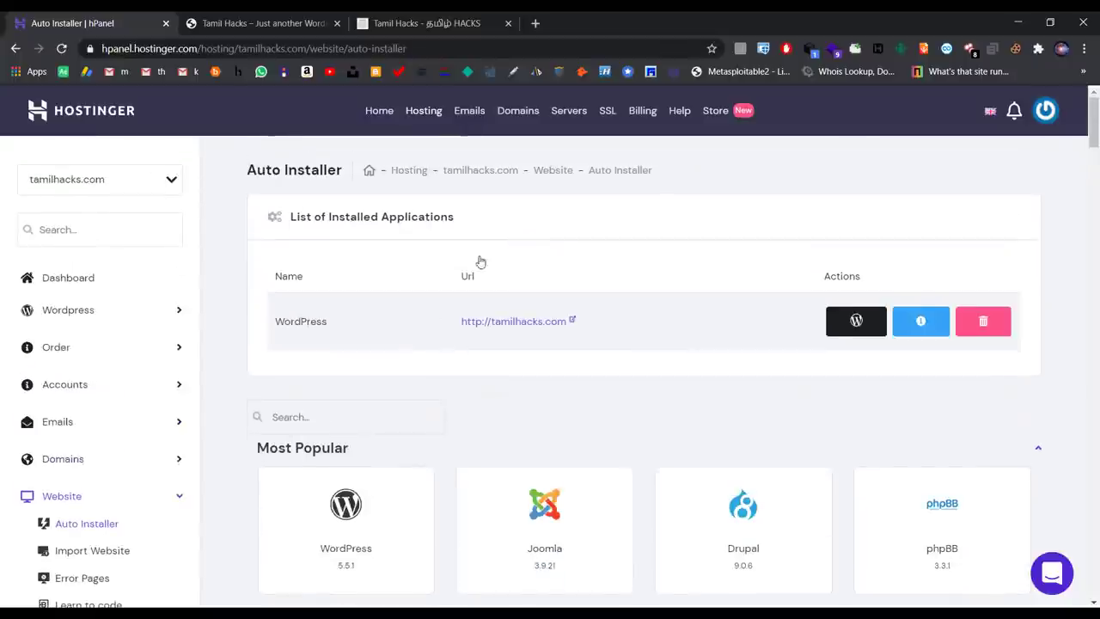
left_click(533, 323)
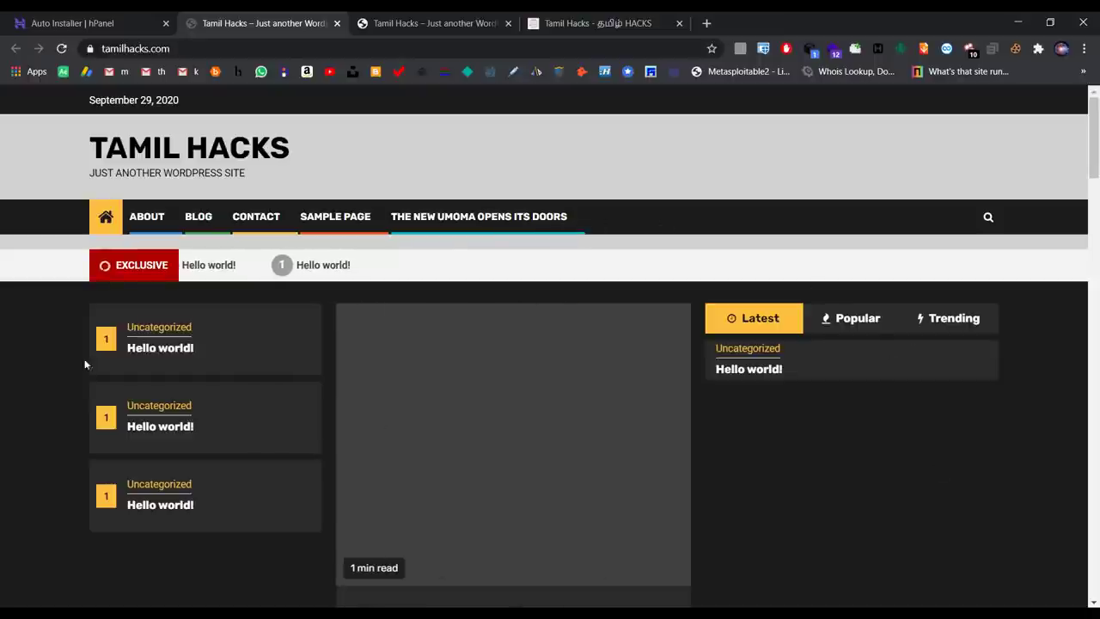
left_click(65, 23)
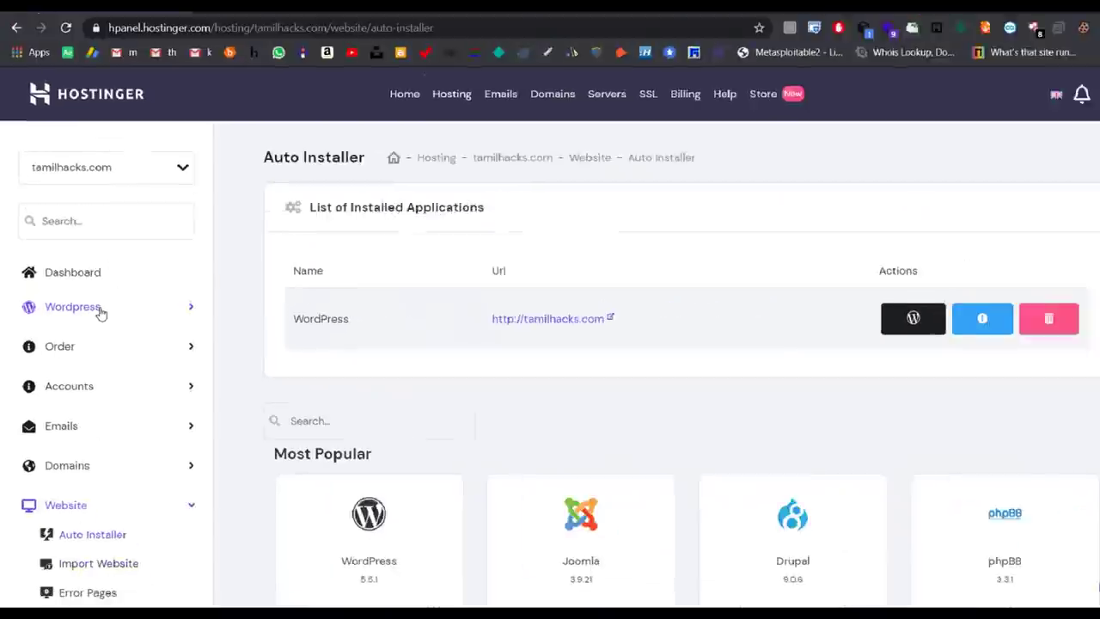
Step: Go to the Wordpress > Dashboard page in the hPanel sidebar for the Tamil Hacks site
left_click(96, 311)
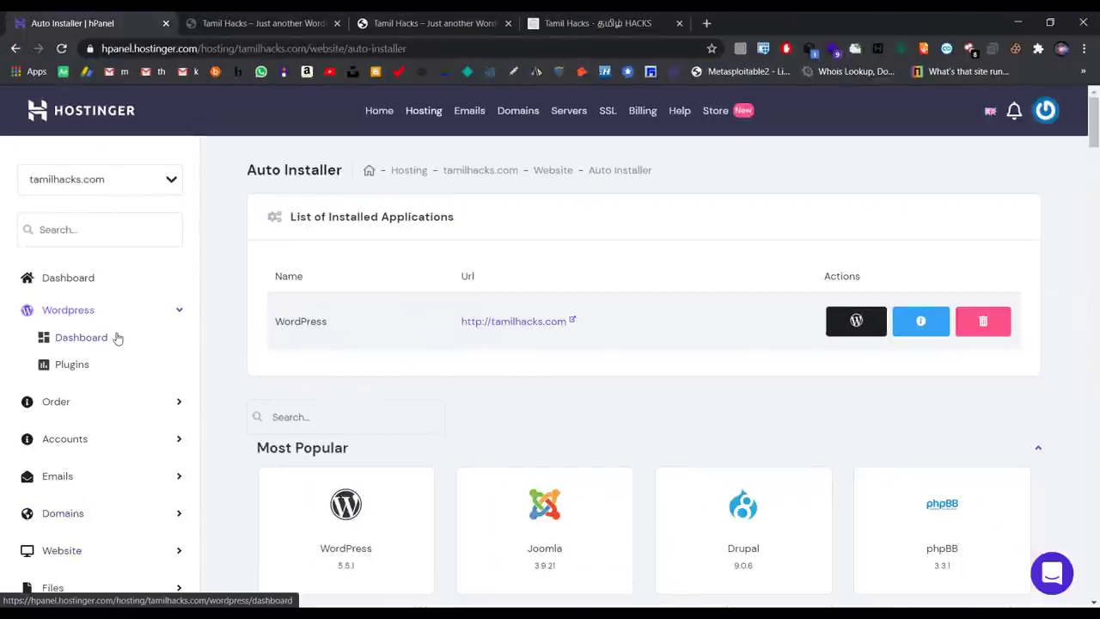
left_click(118, 338)
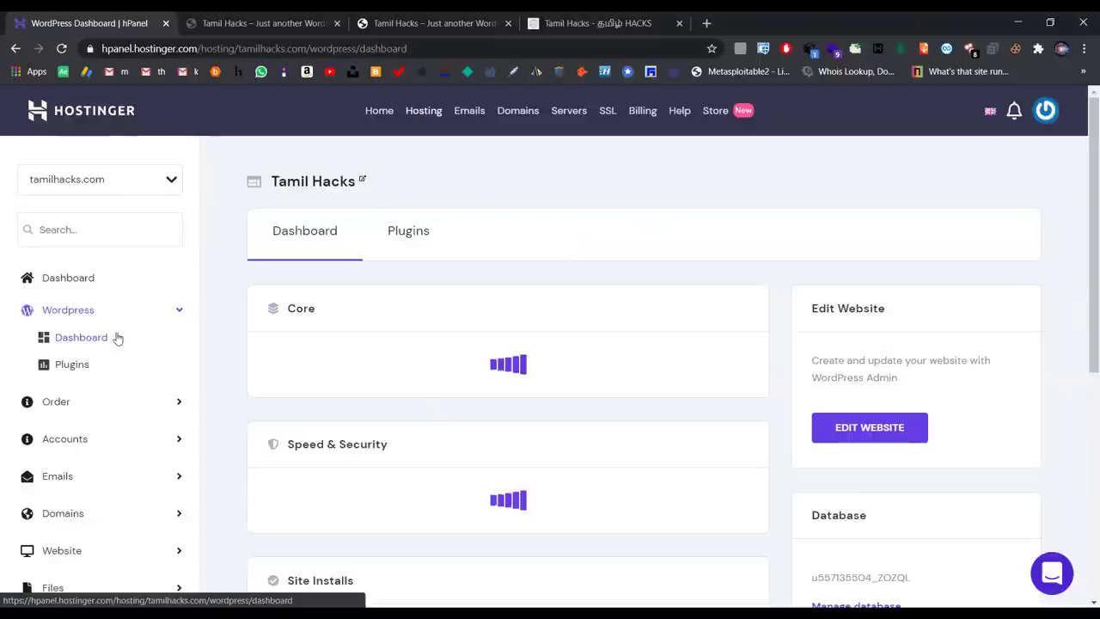
scroll(362, 263, "down", 3)
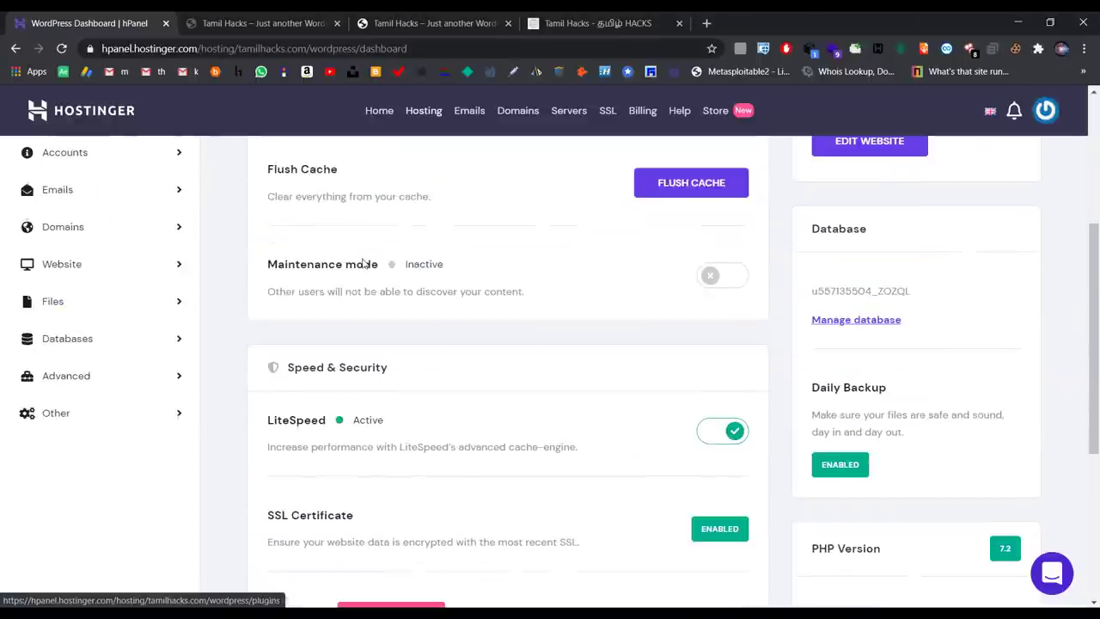
scroll(661, 312, "up", 3)
Step: Use EDIT WEBSITE to reach the Tamil Hacks wp-admin dashboard
left_click(869, 356)
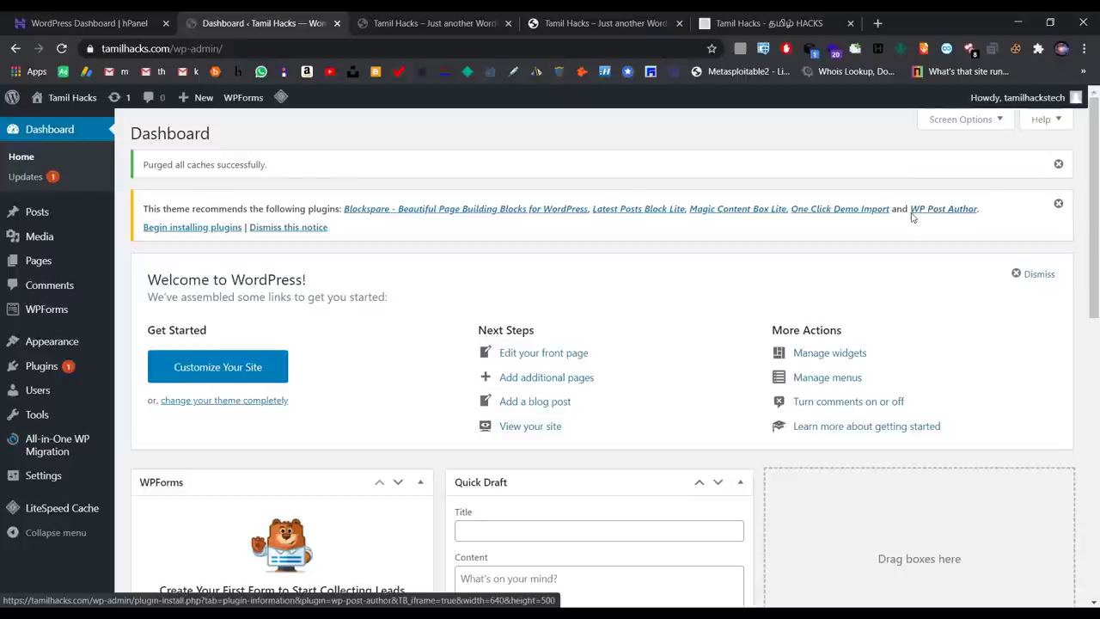
Step: Search the five installed themes in the Customizer for 'game', finding no matches
left_click(218, 401)
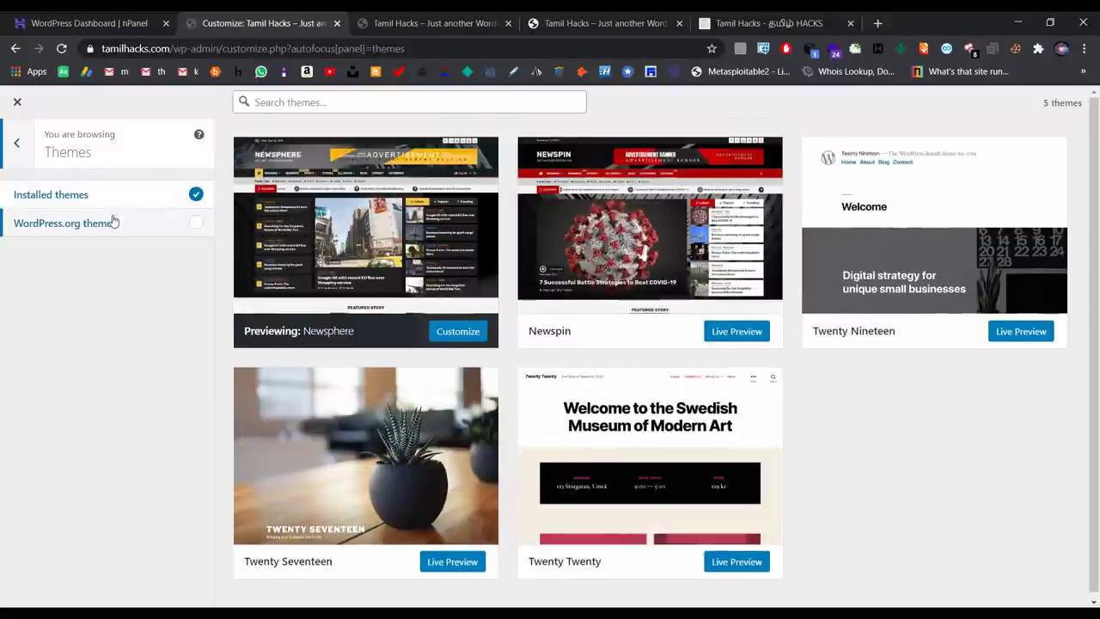
left_click(297, 102)
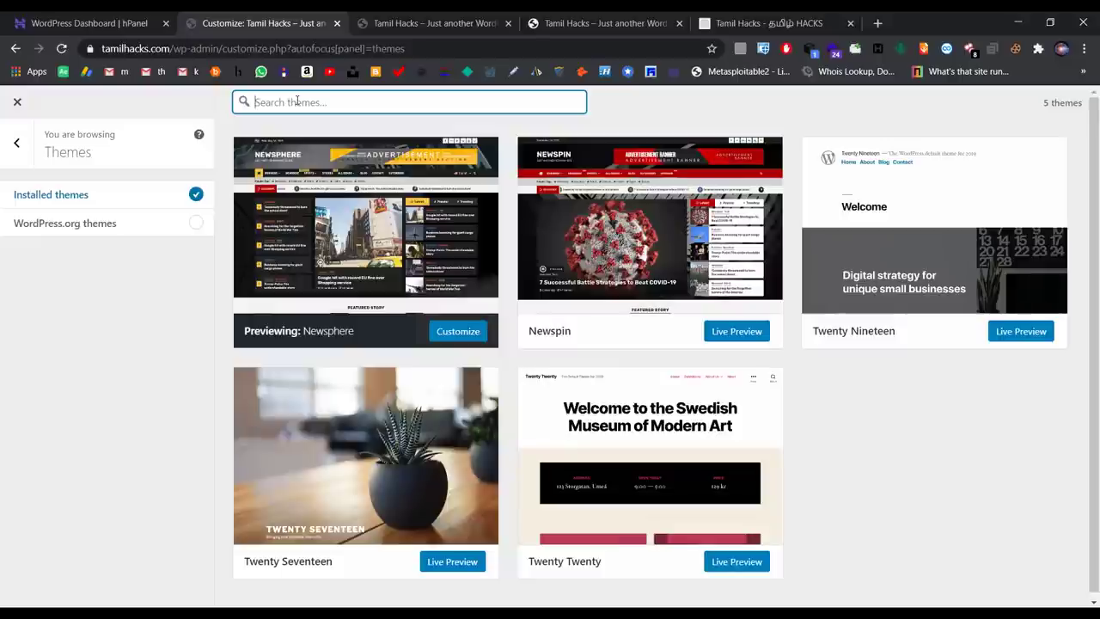
type("game")
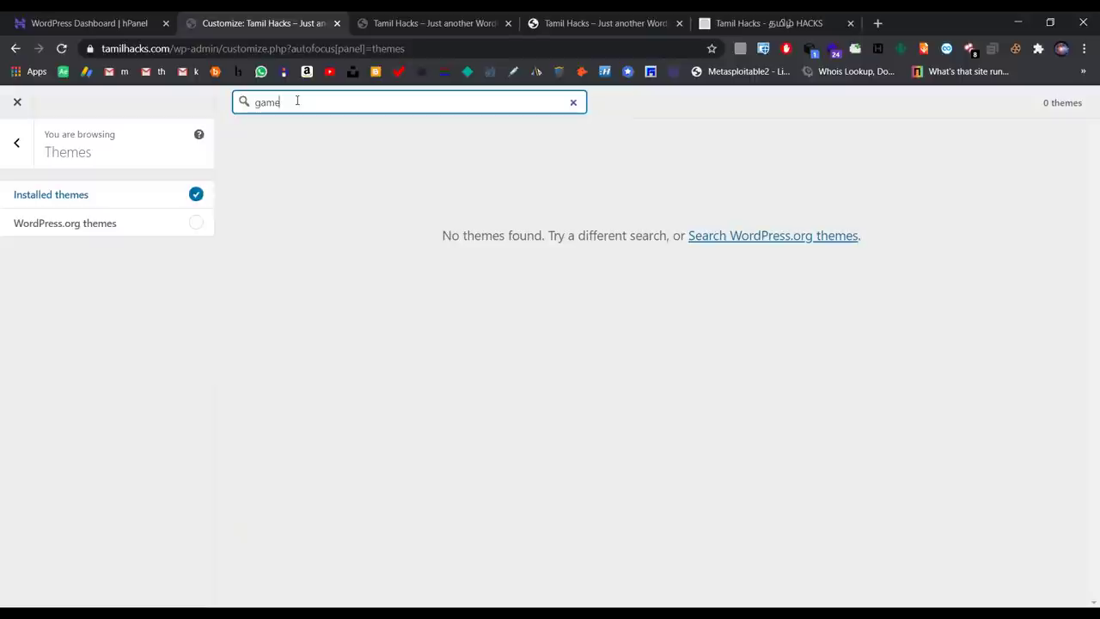
Step: Search WordPress.org themes for 'game' and install and preview Adventure Lite from the 26 results
left_click(723, 243)
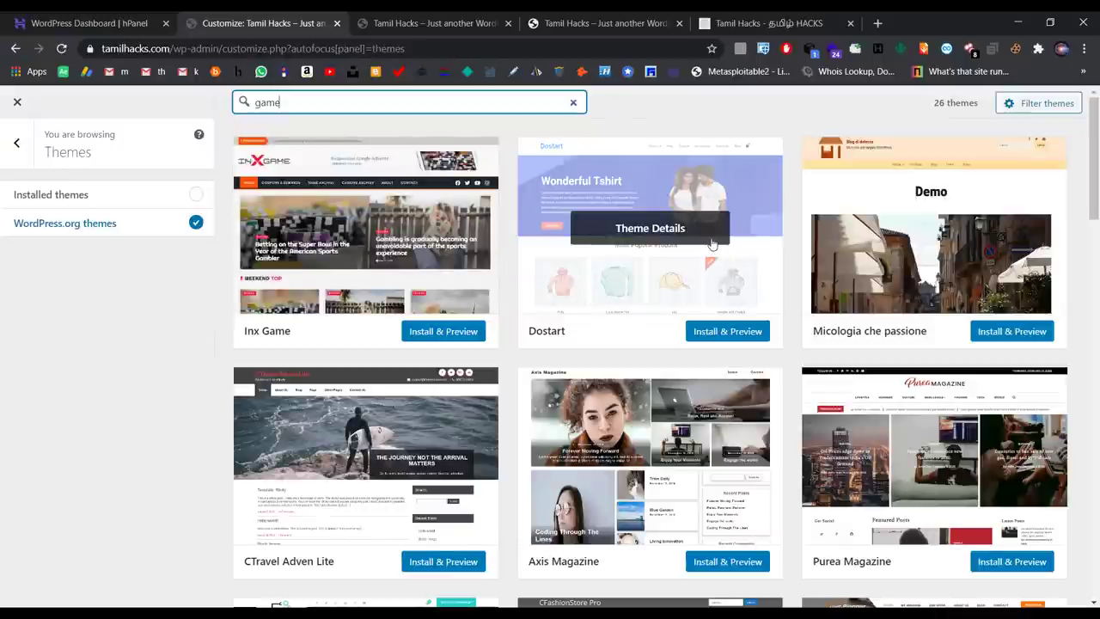
scroll(692, 269, "down", 2)
scroll(692, 268, "down", 7)
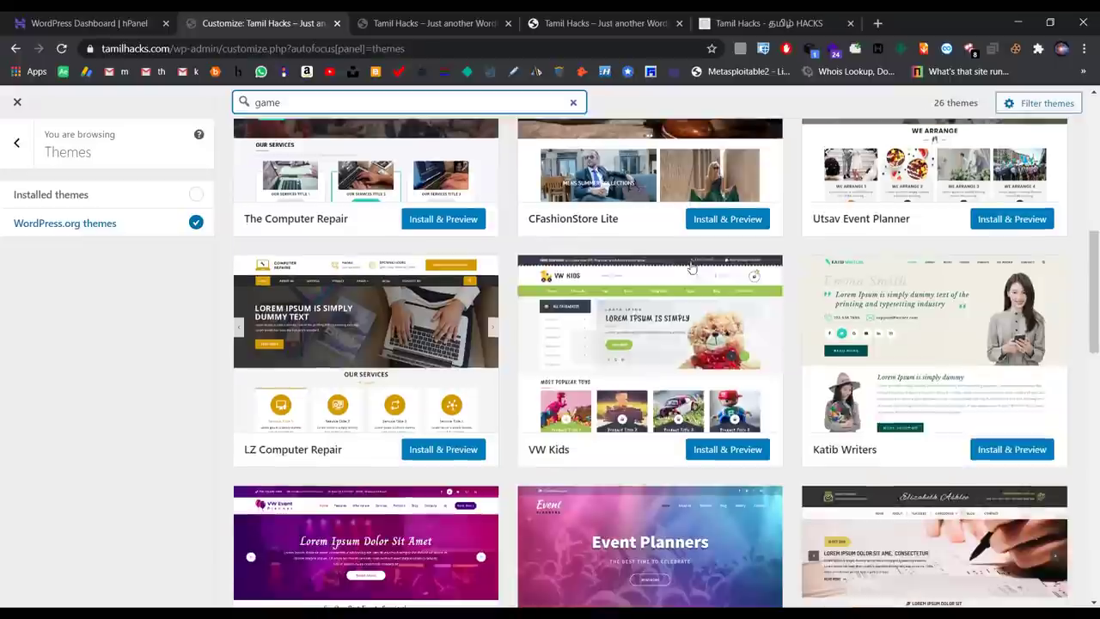
scroll(449, 305, "down", 3)
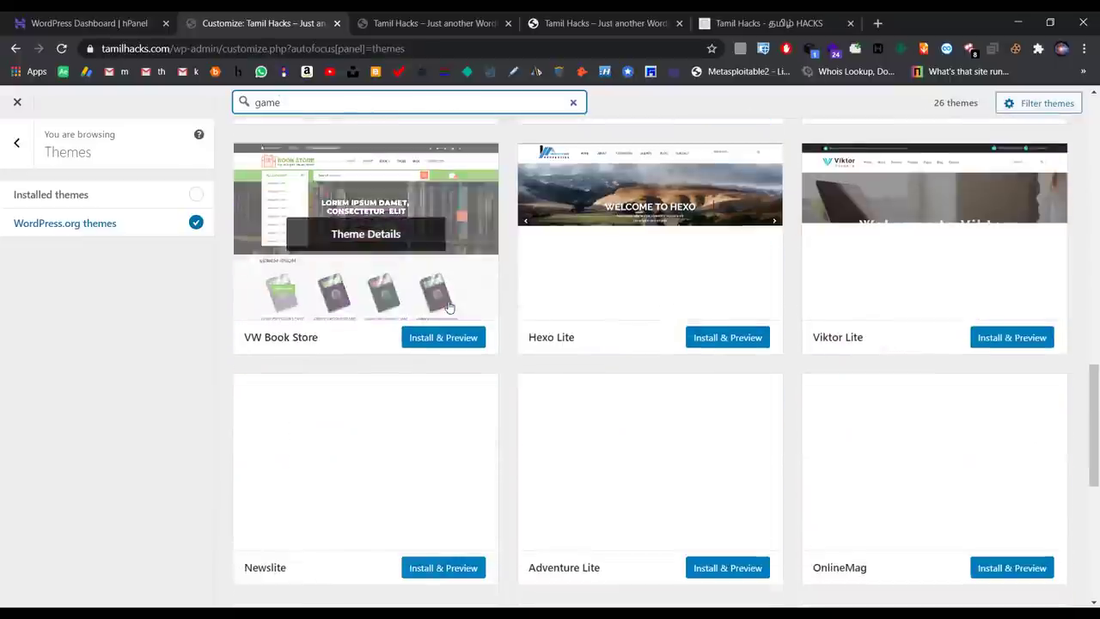
scroll(327, 474, "down", 4)
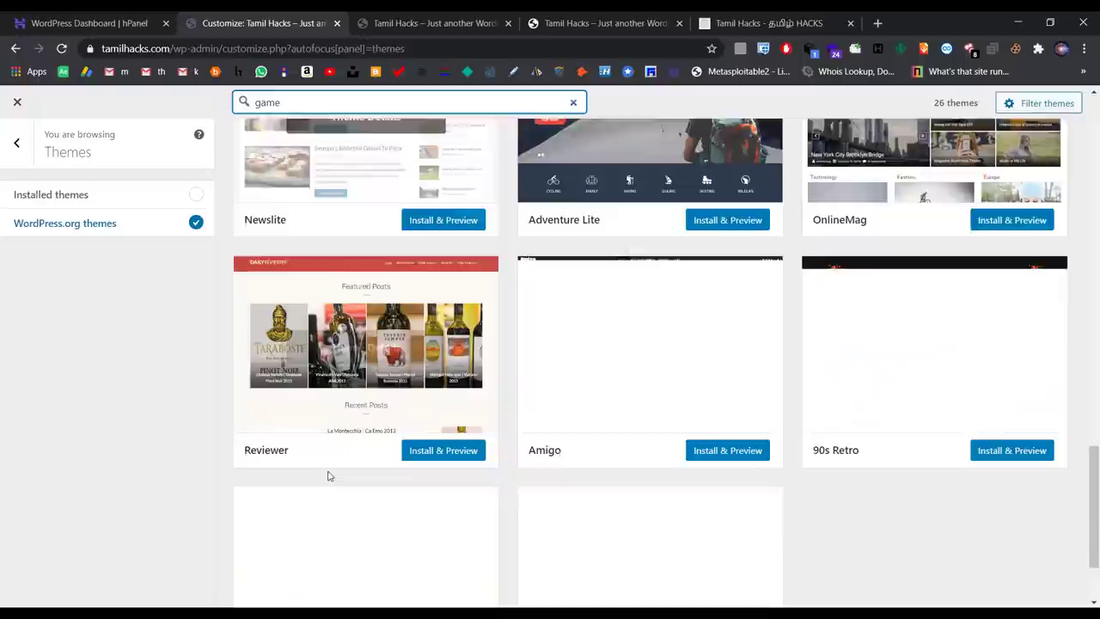
scroll(323, 470, "down", 2)
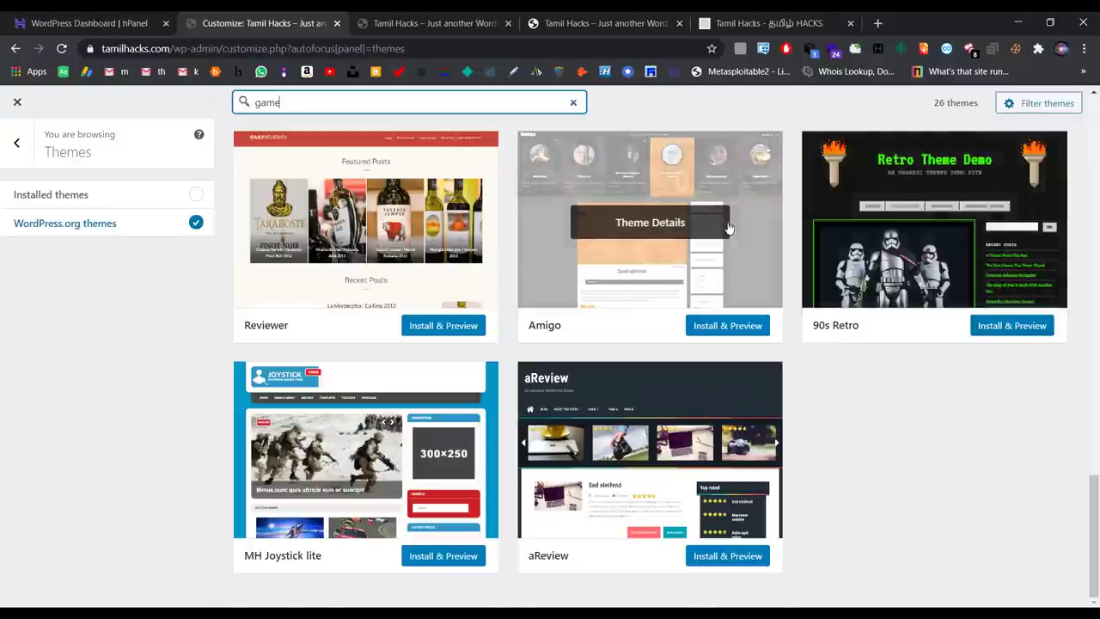
scroll(731, 344, "up", 4)
left_click(729, 453)
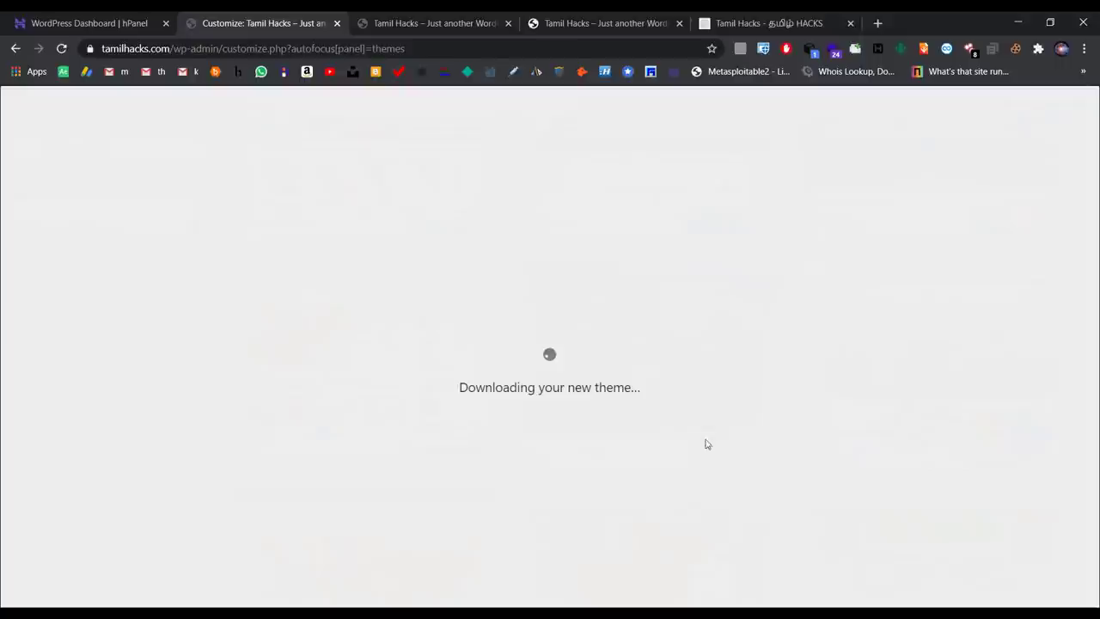